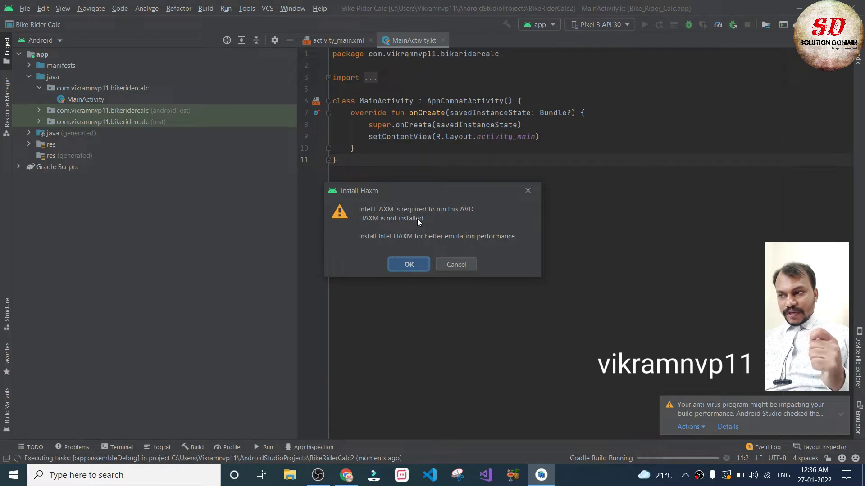
- Accept the HAXM install with the recommended 2.0 GB RAM and highlight the missing-directory error
click(414, 264)
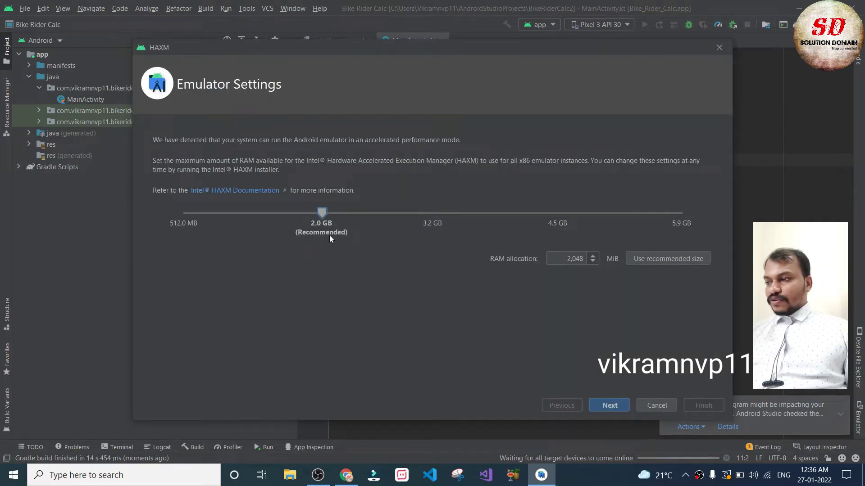
click(610, 405)
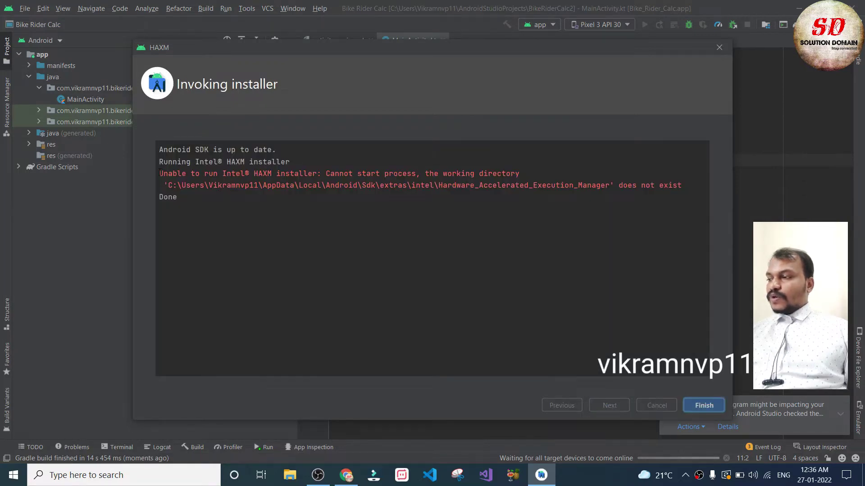
drag(159, 174, 529, 174)
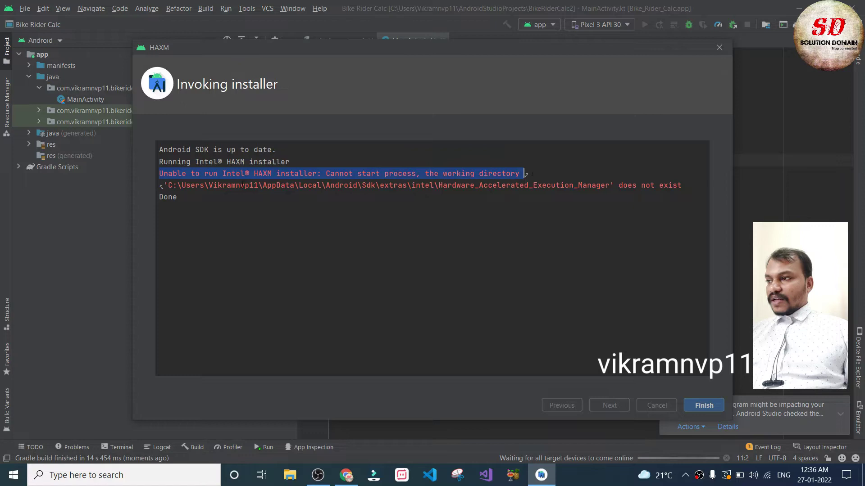
drag(167, 186, 704, 198)
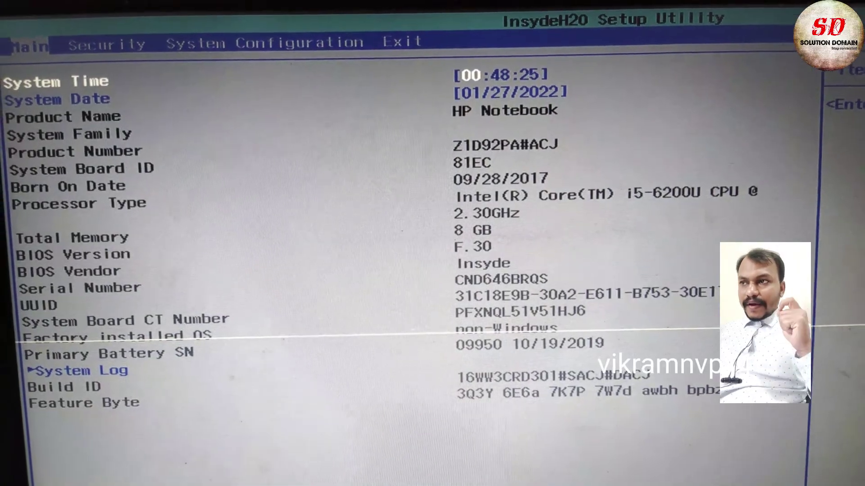
- Set Virtualization Technology to Enabled under System Configuration and save the change on exit
key(Right)
key(Right)
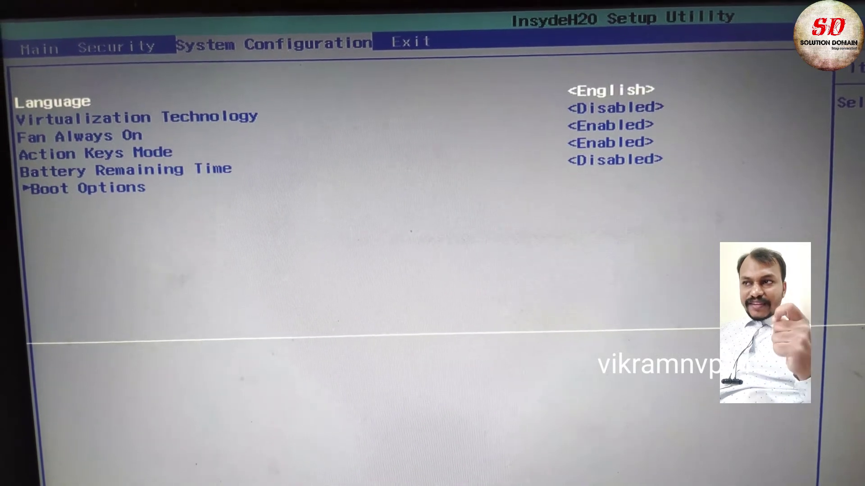
key(Down)
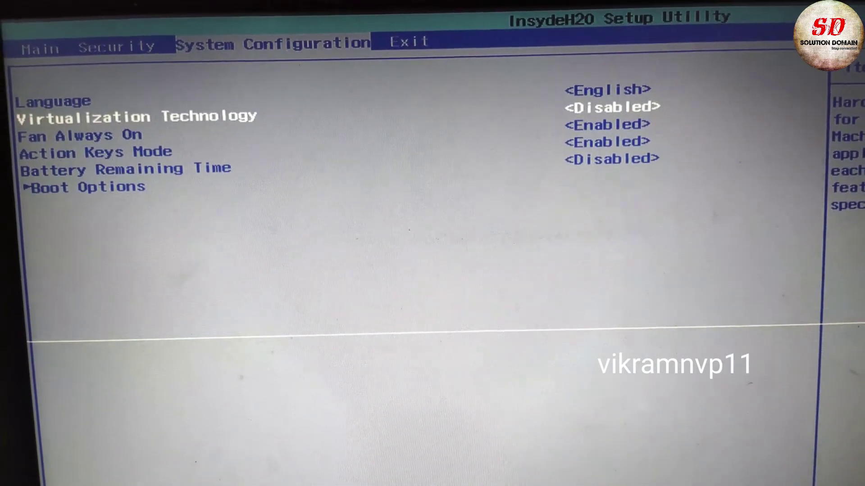
key(Return)
key(Up)
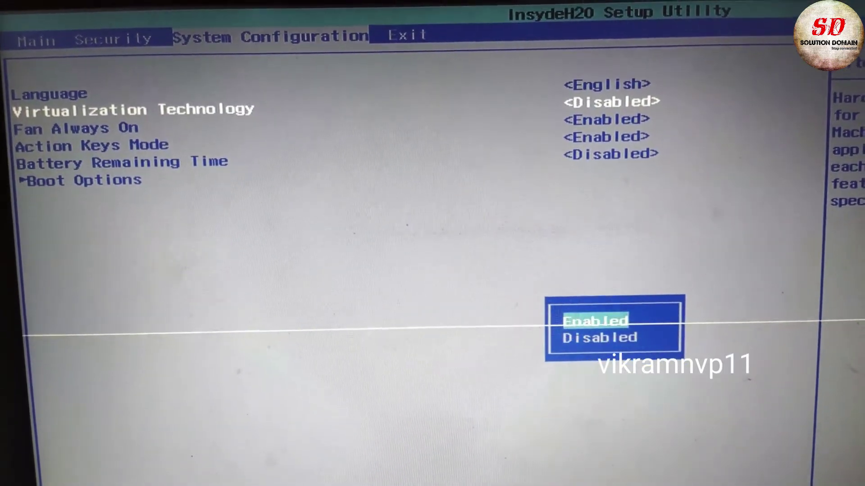
key(Return)
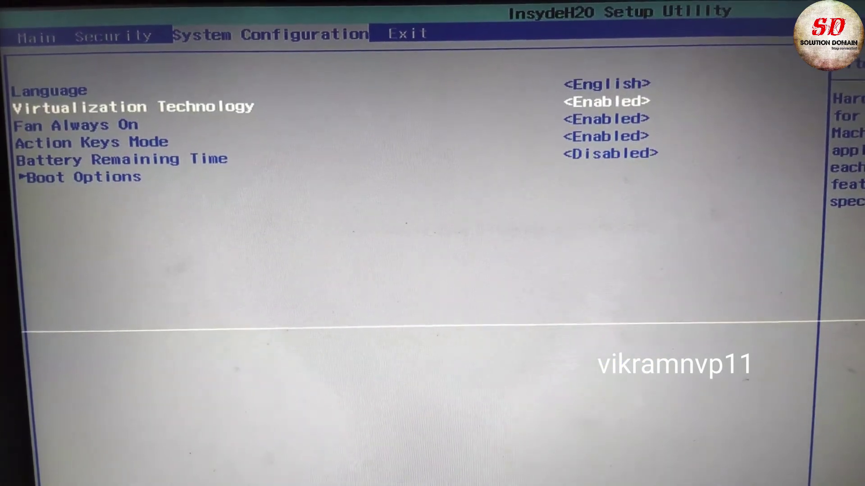
key(Right)
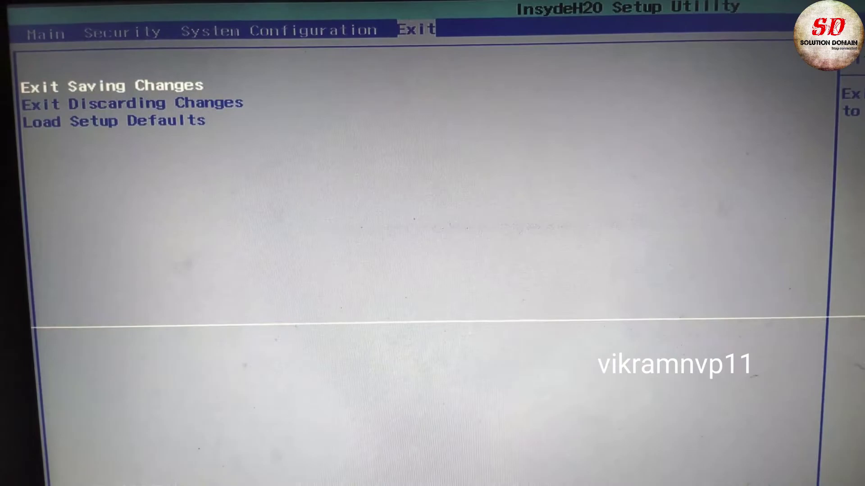
key(Return)
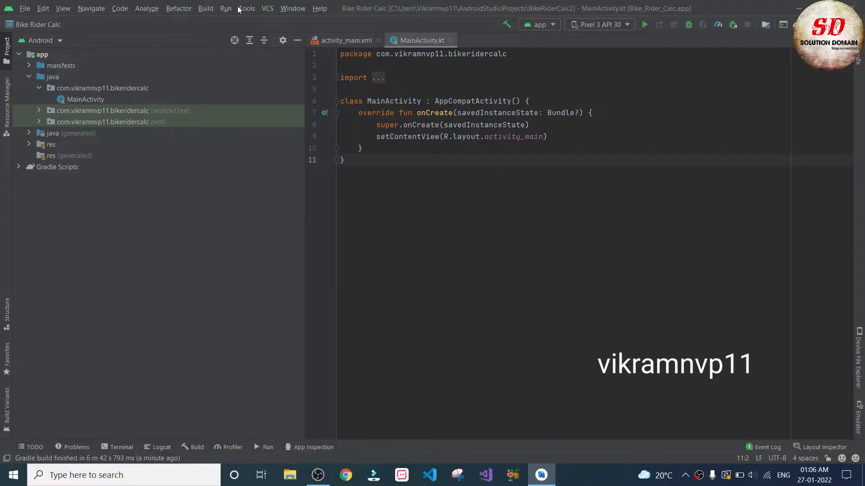
- In SDK Manager's SDK Tools, check the HAXM installer and Layout Inspector API 29-30, and confirm
click(247, 9)
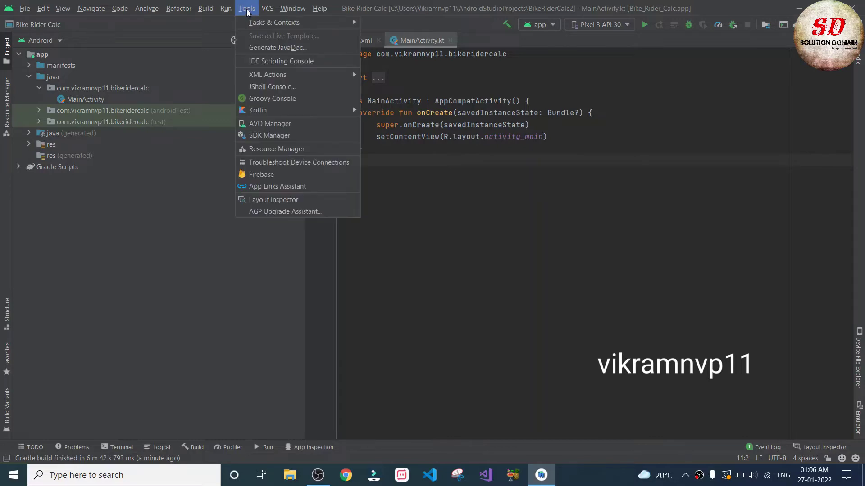
click(265, 135)
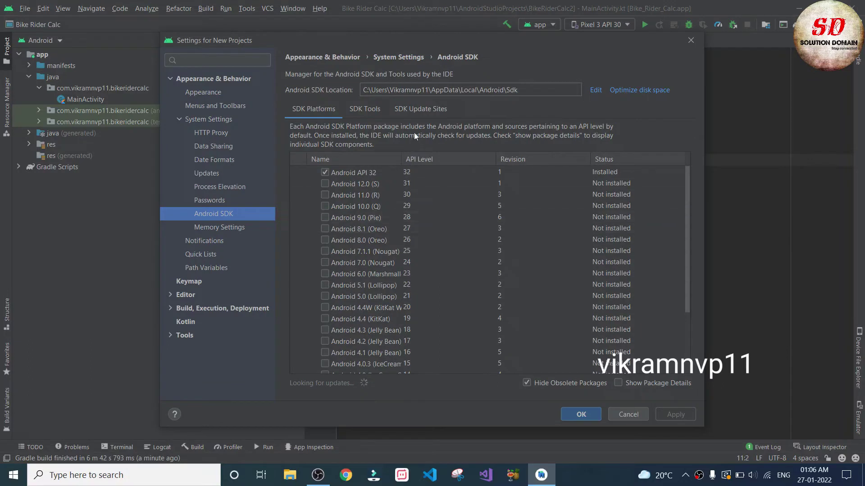
click(369, 108)
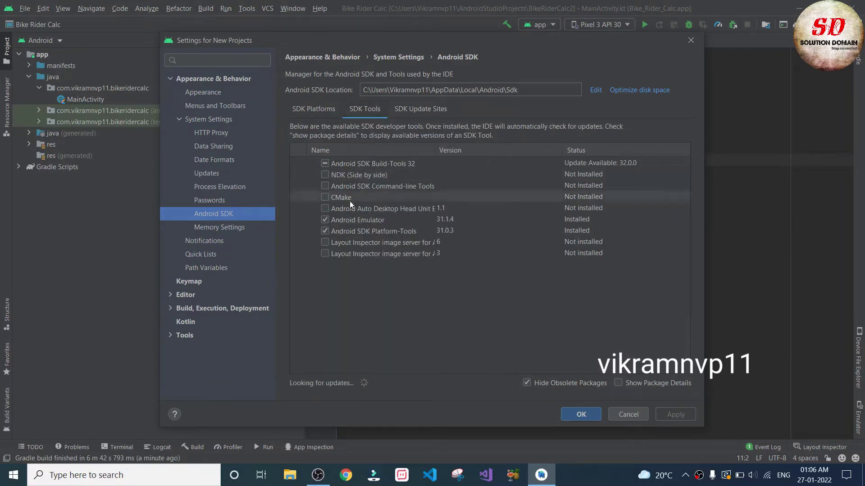
click(324, 241)
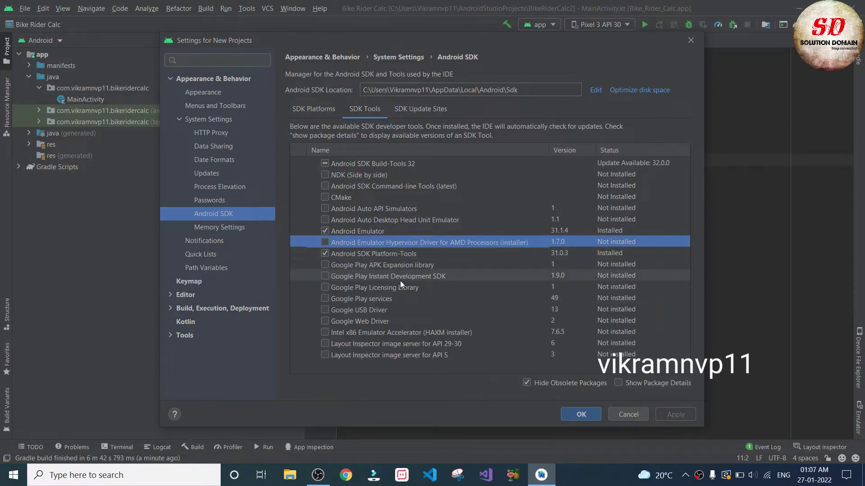
click(324, 344)
click(325, 332)
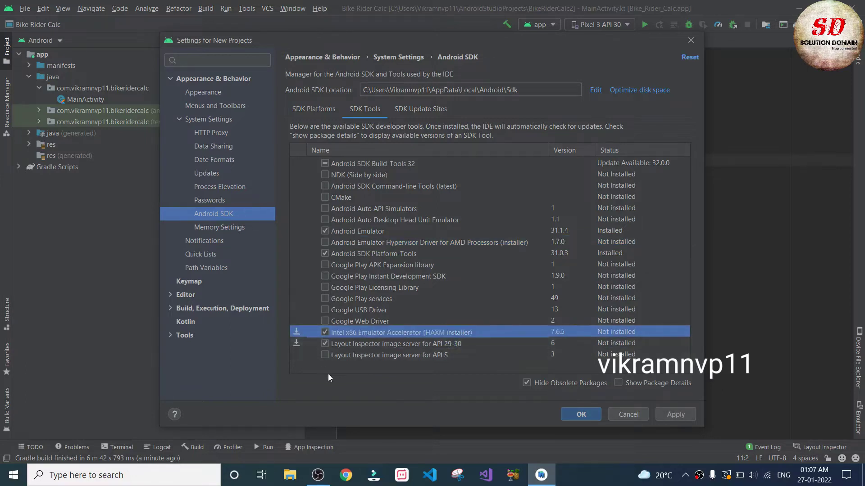
click(581, 414)
click(408, 284)
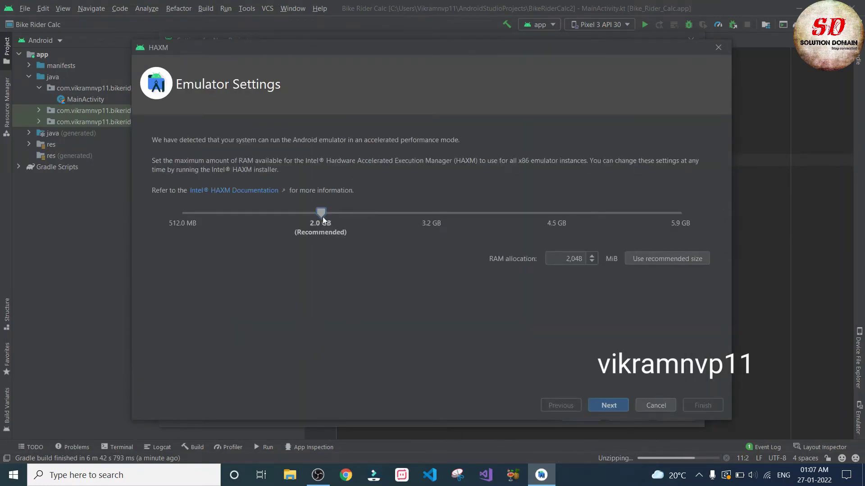
- Run the HAXM install with the recommended RAM and highlight the success message in the log
click(608, 406)
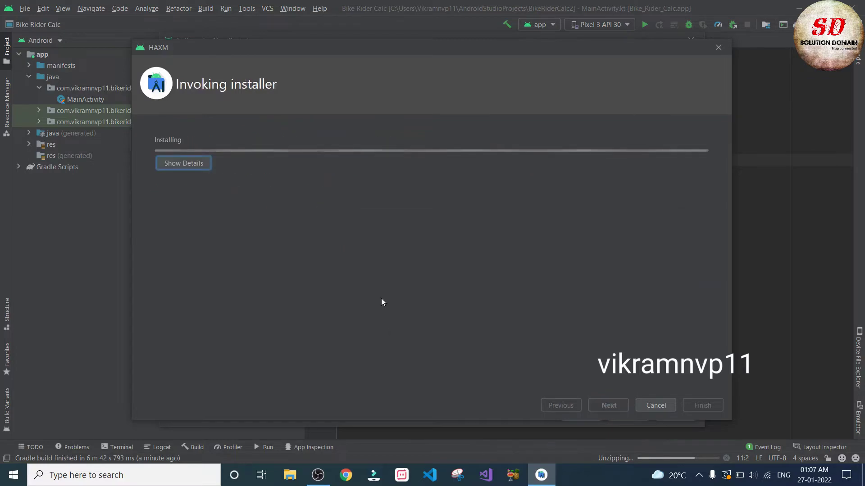
click(185, 163)
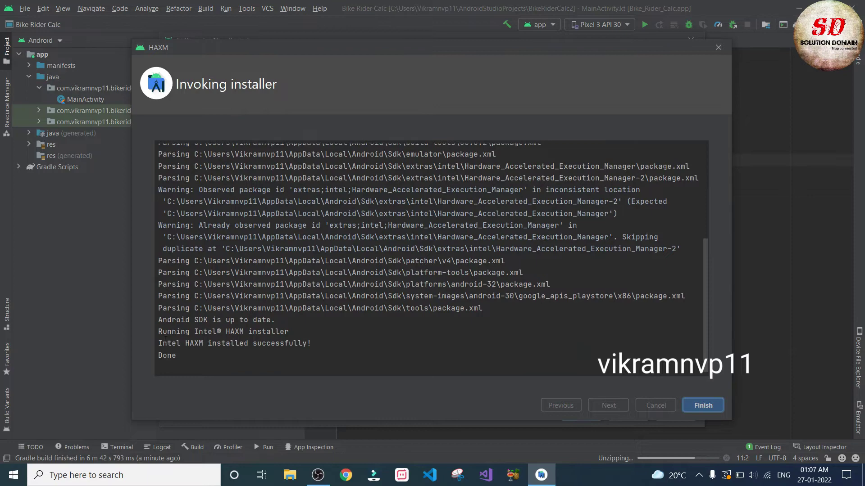
drag(158, 344, 313, 344)
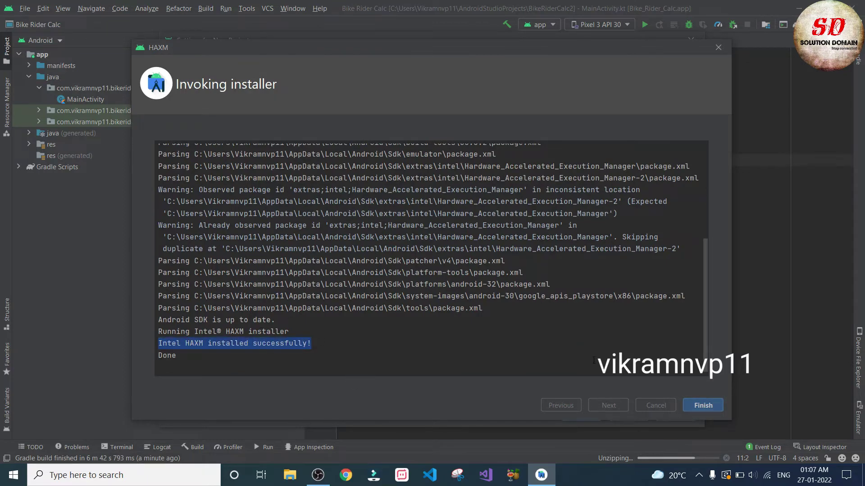
- Close the finished HAXM installer, the Component Installer and the SDK settings
click(701, 405)
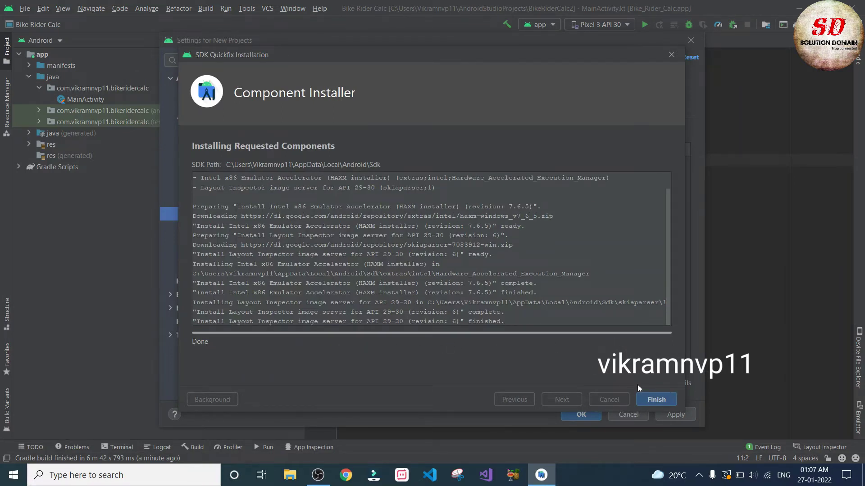
click(645, 400)
click(581, 414)
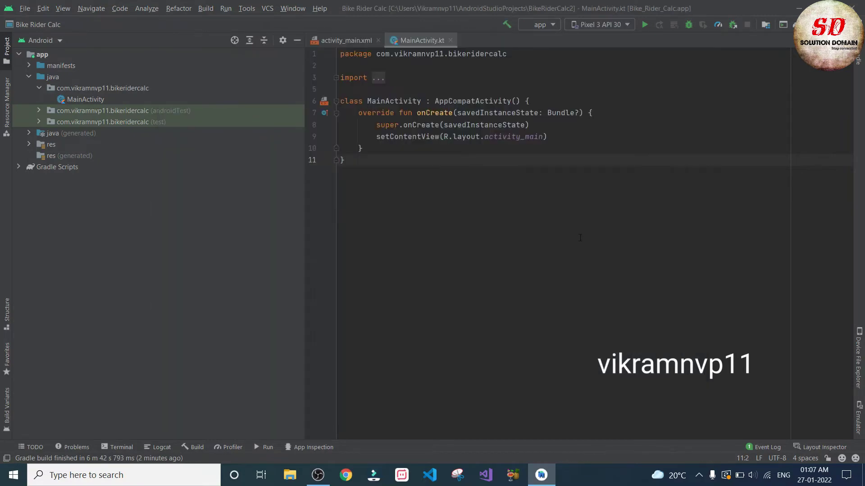
- Select the Pixel 3 API 30 device and run the app on it
click(627, 25)
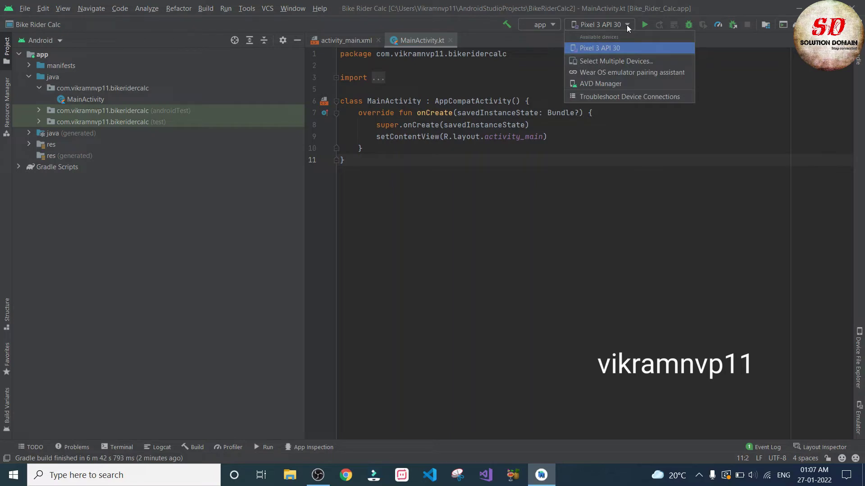
click(642, 25)
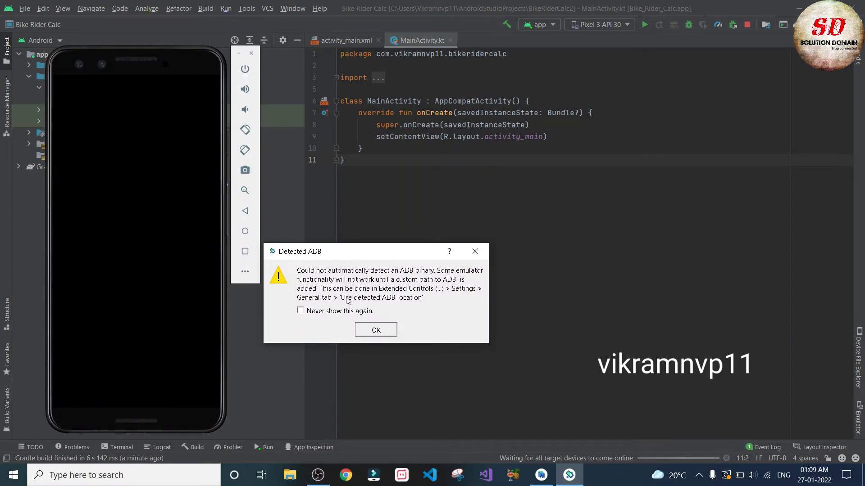
- Dismiss the Detected ADB warning with OK and let the Pixel 3 emulator boot
click(372, 333)
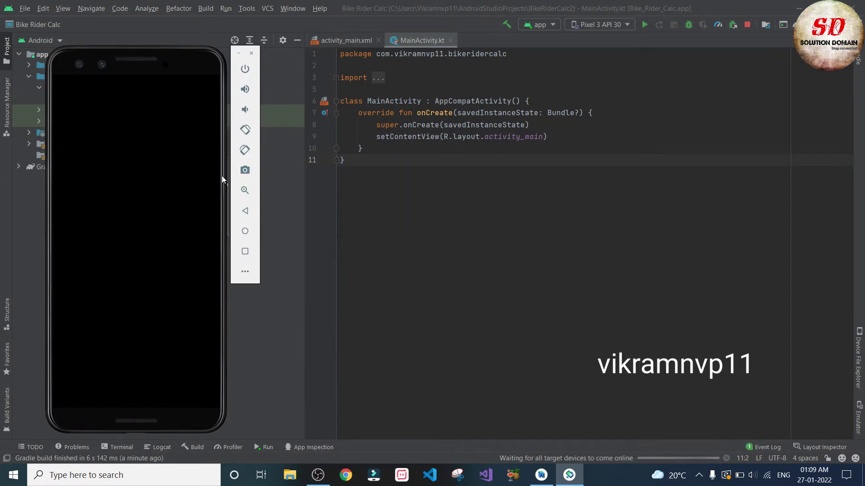